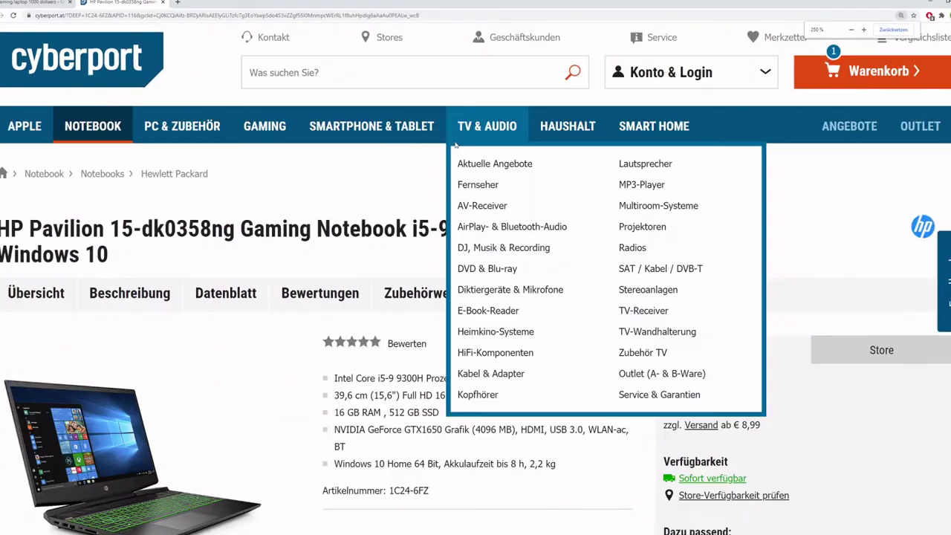
pyautogui.scroll(-3, 455, 245)
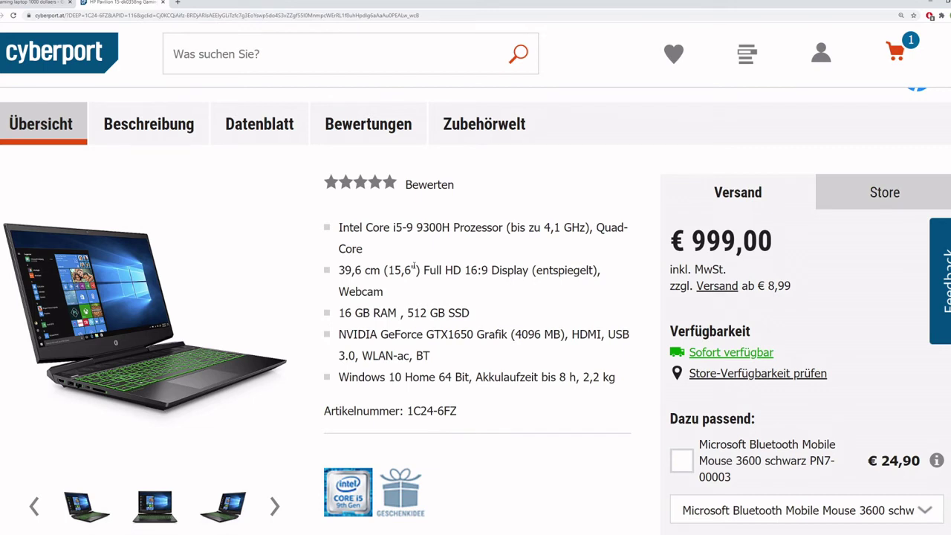
# - View the HP Pavilion's image gallery and highlight its i5-9300H, 16 GB RAM and GTX 1650 specs
pyautogui.click(145, 320)
pyautogui.scroll(-2, 415, 268)
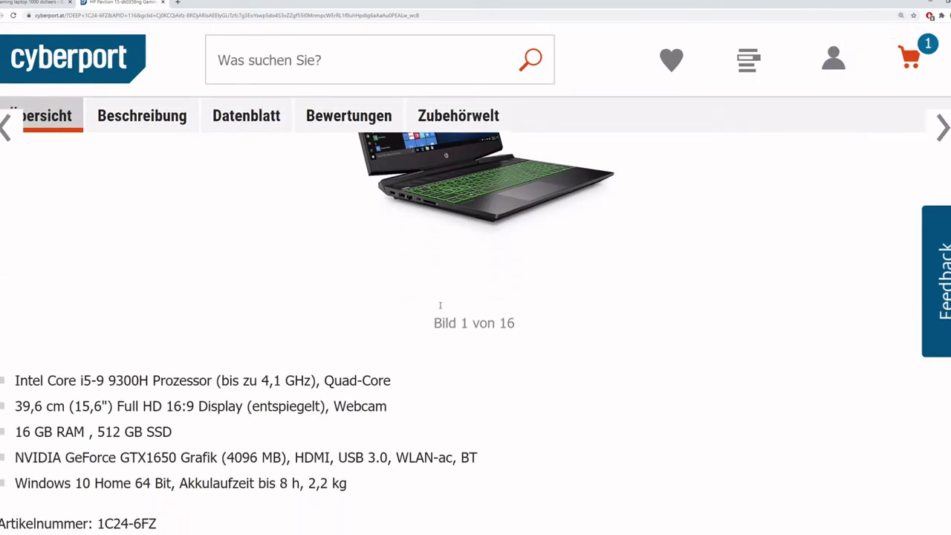
pyautogui.scroll(-2, 414, 267)
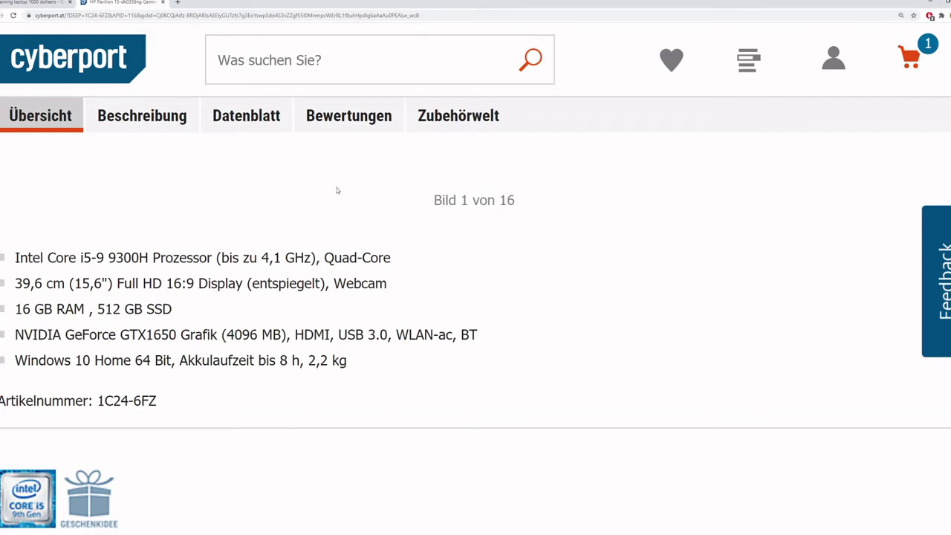
pyautogui.moveTo(16, 257); pyautogui.dragTo(384, 247)
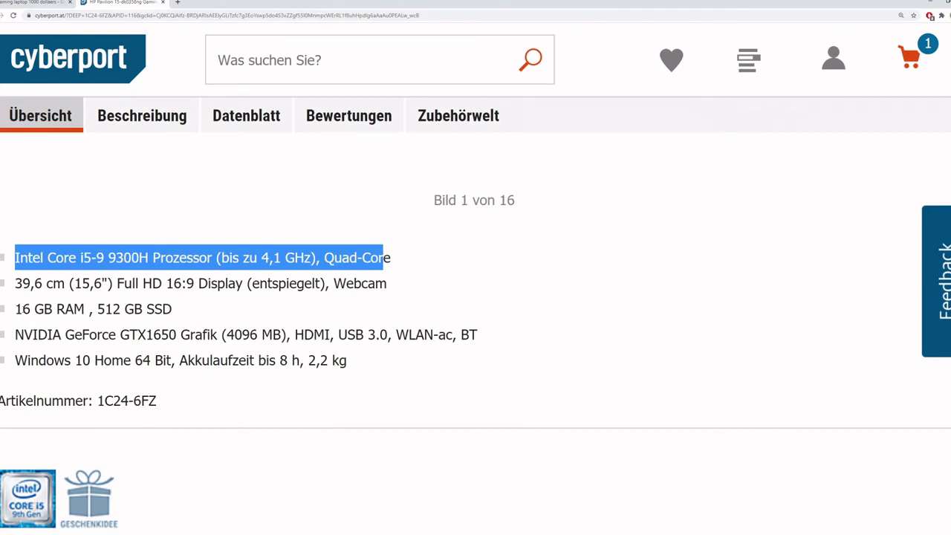
pyautogui.moveTo(15, 309); pyautogui.dragTo(74, 318)
pyautogui.moveTo(14, 334); pyautogui.dragTo(218, 334)
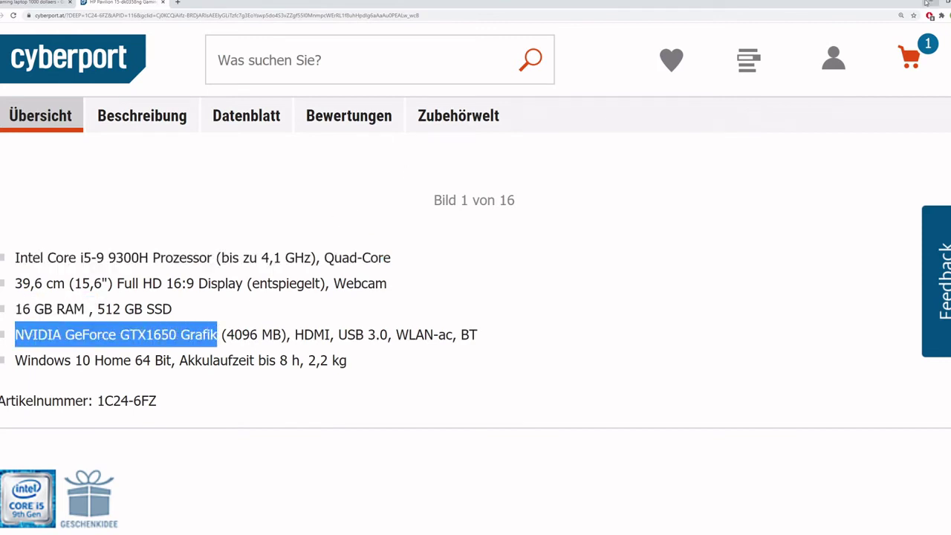
pyautogui.hotkey('alt', 'Tab')
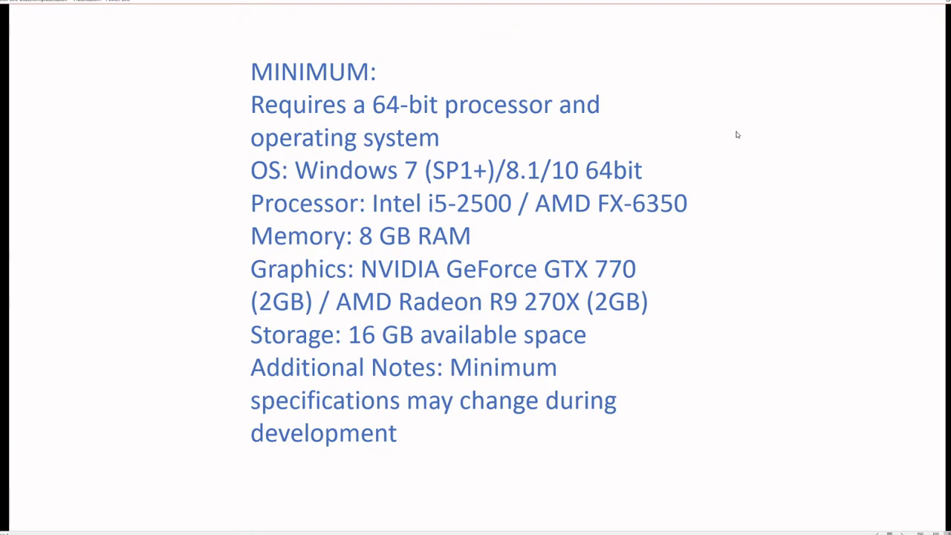